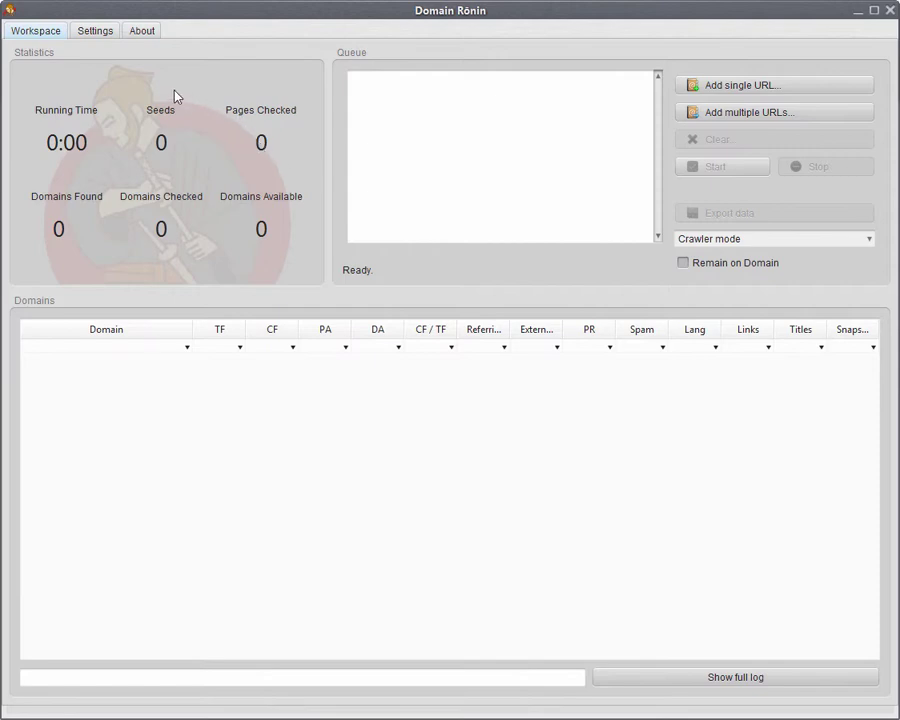
Step: Open the Metrics settings and check the first MOZ access key's proxy cell, leaving it empty
click(96, 35)
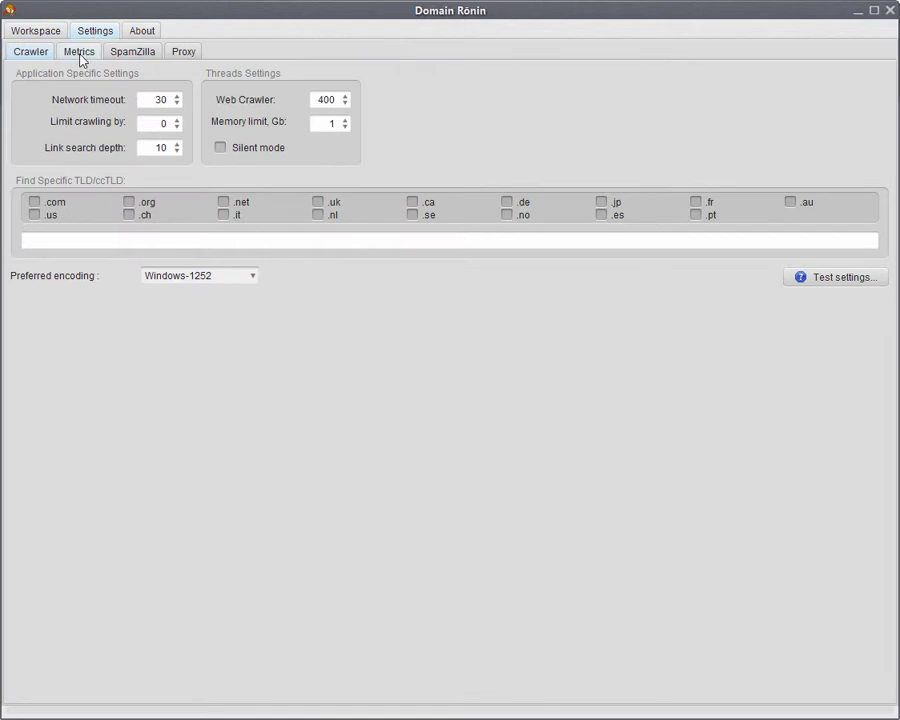
click(81, 57)
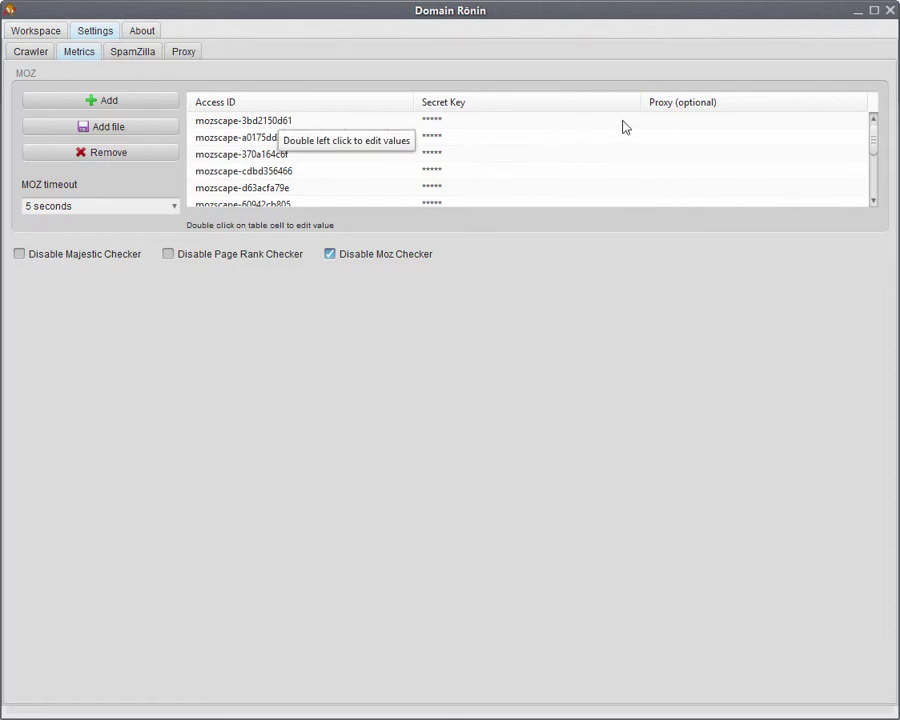
double_click(681, 123)
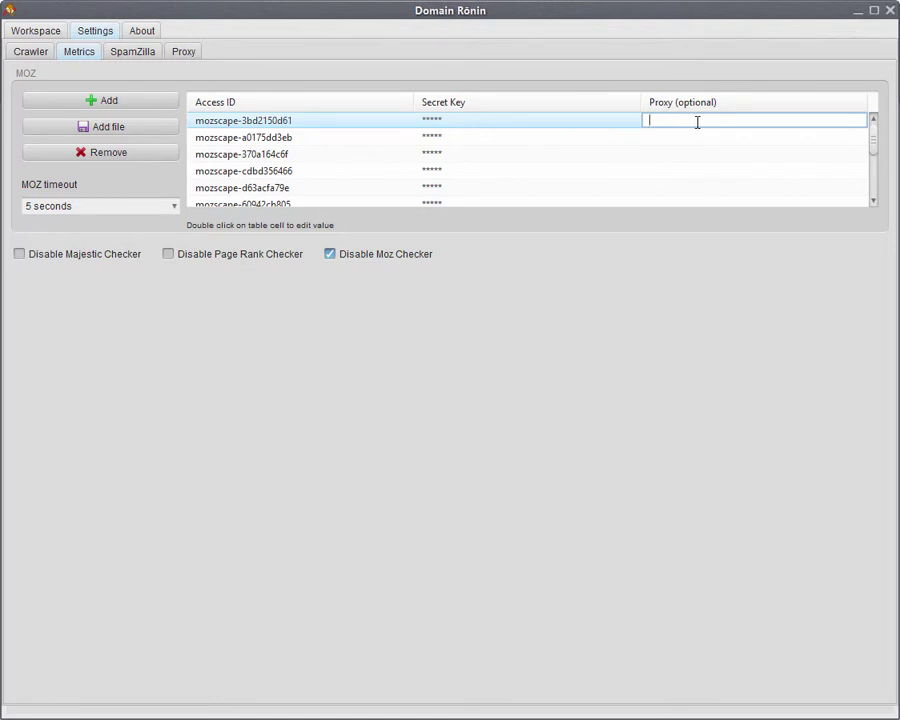
click(667, 142)
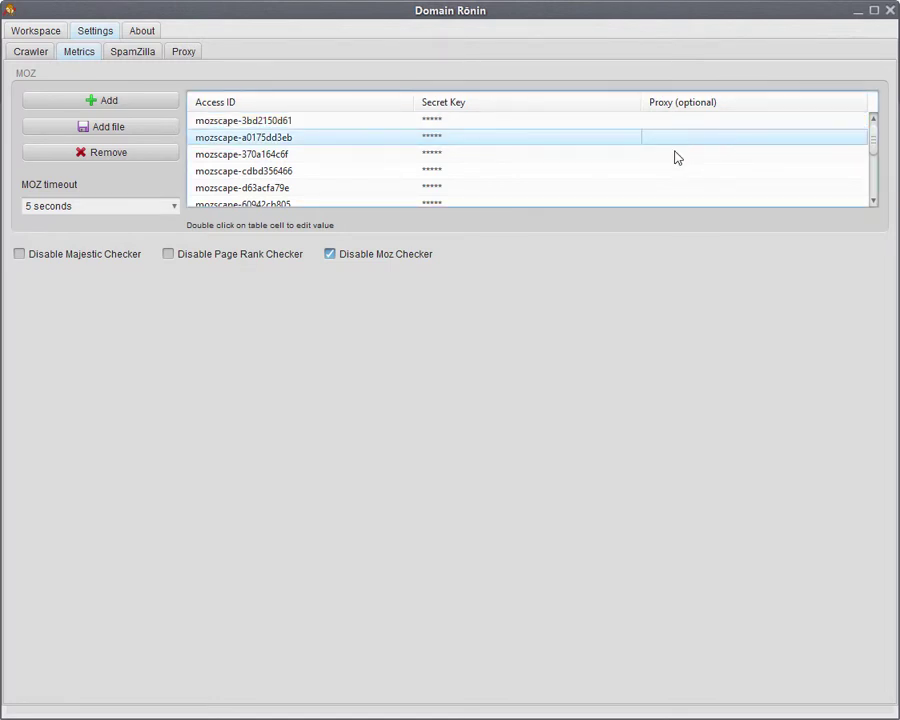
click(655, 156)
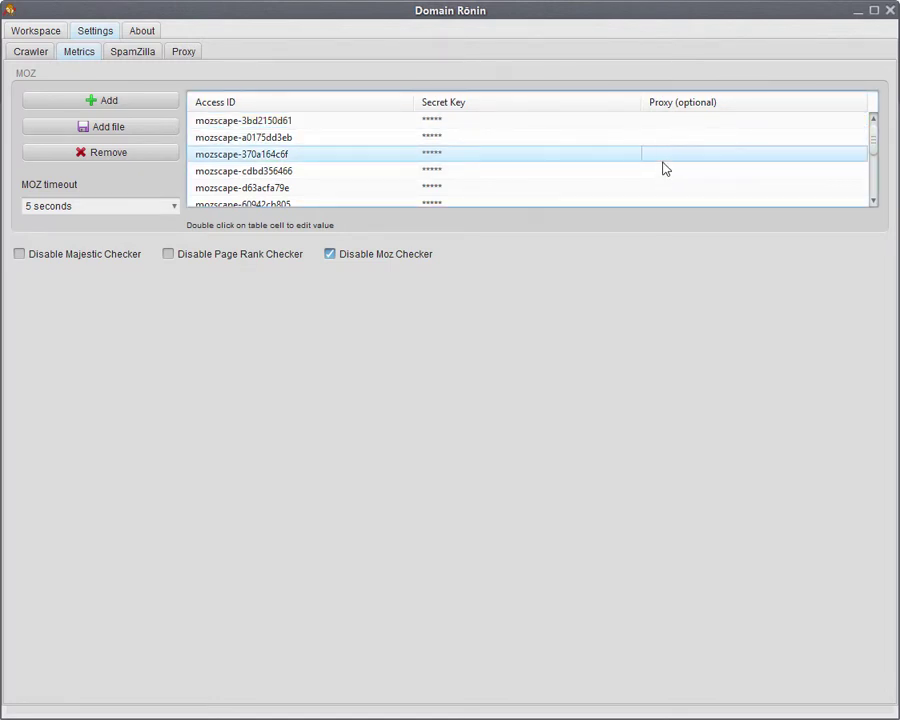
click(665, 125)
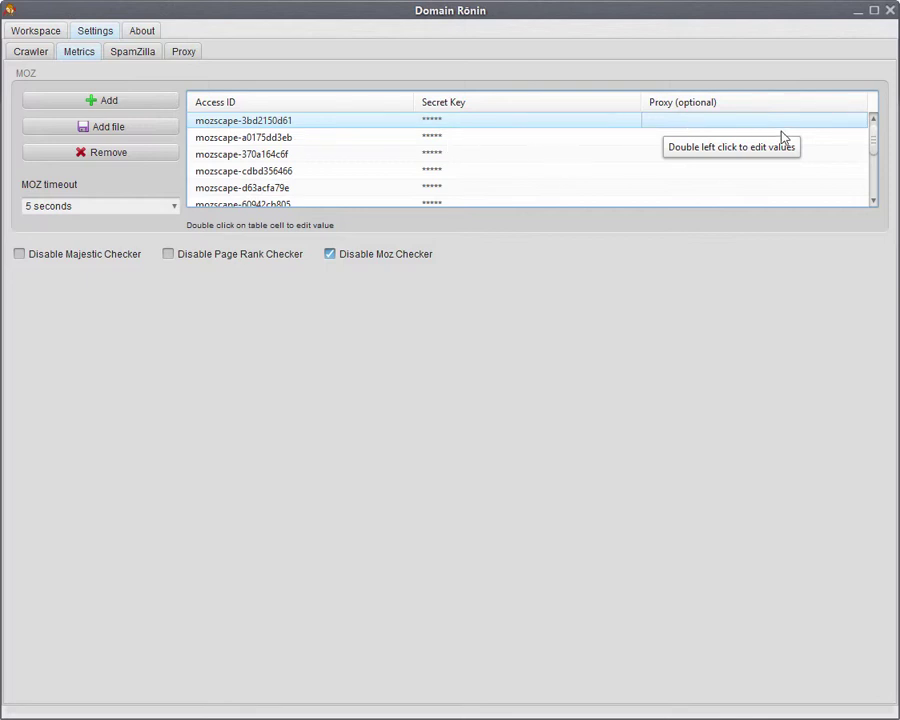
Step: Set the MOZ timeout dropdown to 10 seconds
click(174, 208)
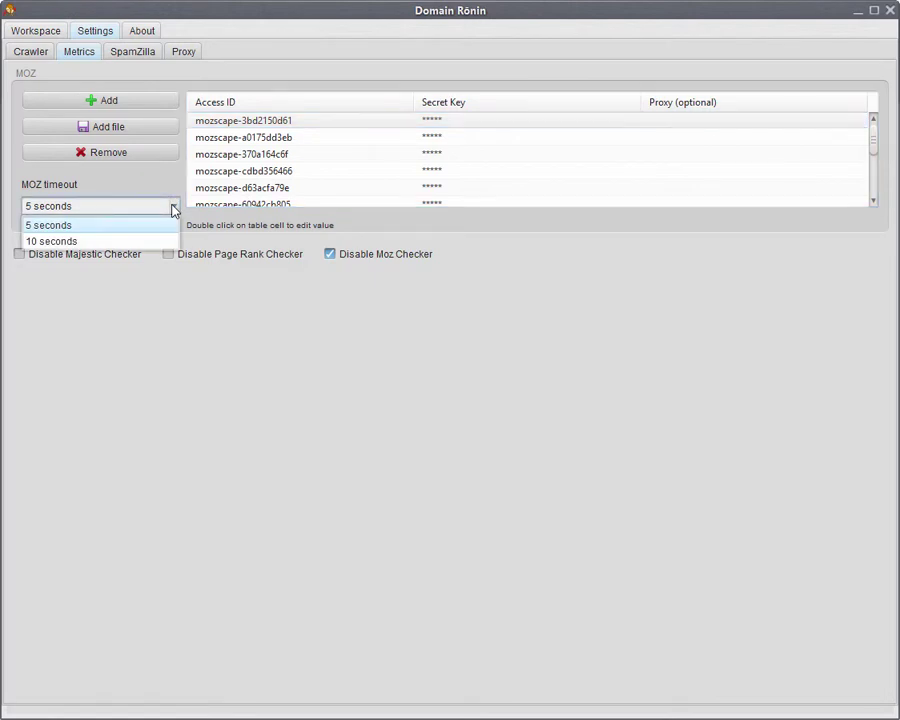
click(131, 241)
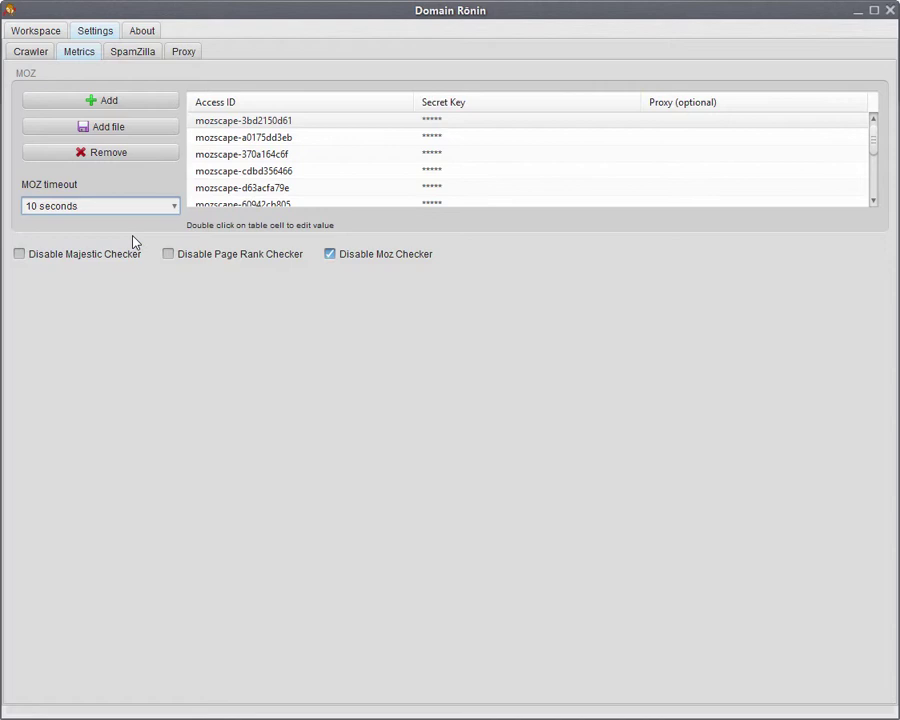
click(135, 208)
click(121, 226)
click(129, 208)
click(127, 243)
Step: Untick Disable Page Rank Checker and Disable Moz Checker so all three checkers are active
click(168, 257)
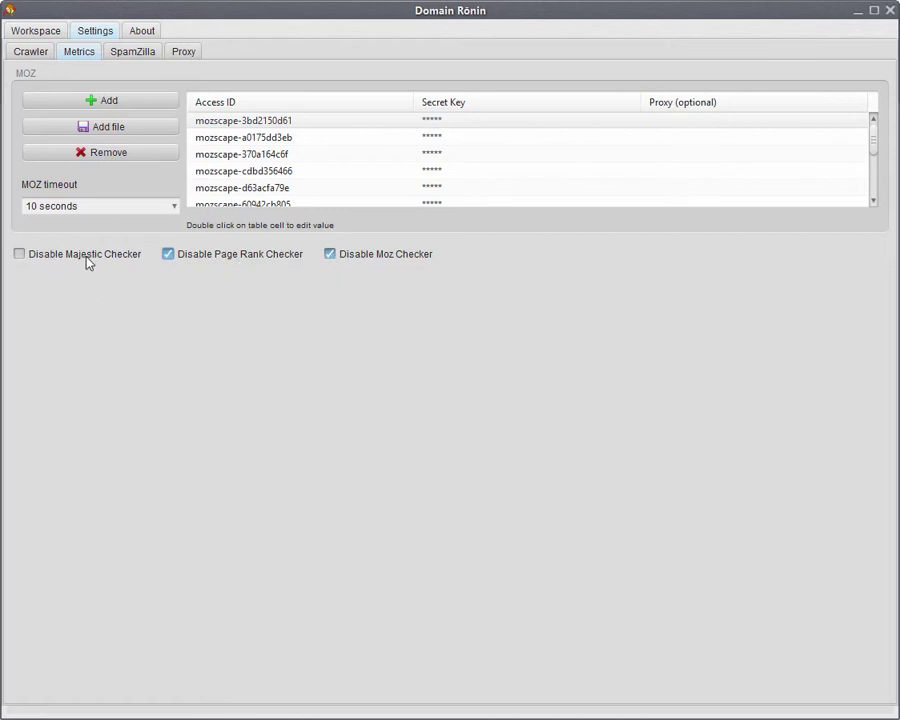
click(204, 261)
click(366, 257)
Step: Set the workspace job to Metrics mode with Domains only off, and open Add single URL
click(47, 33)
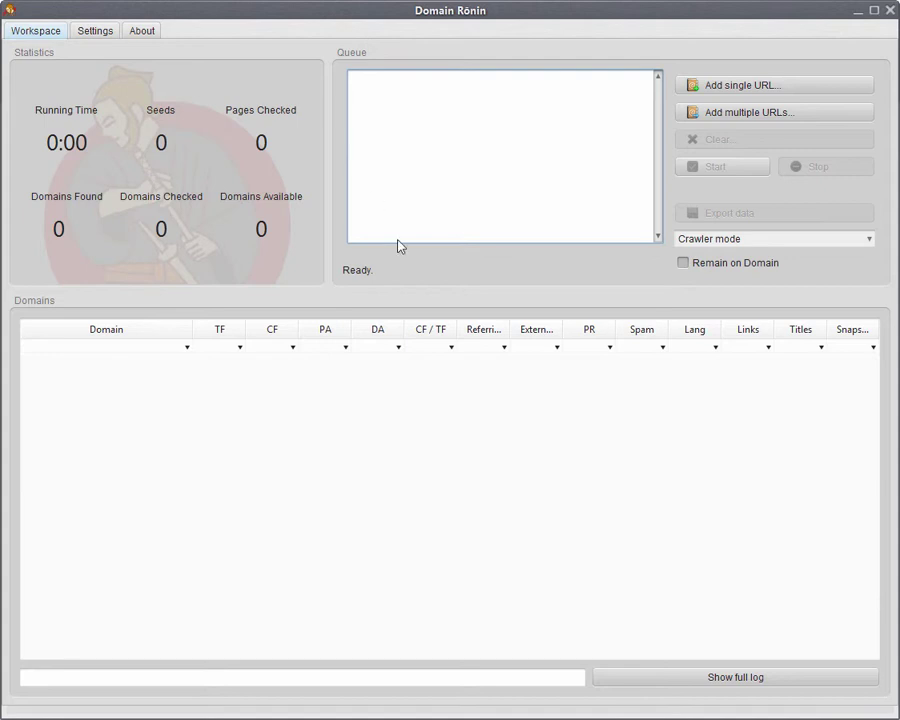
click(787, 246)
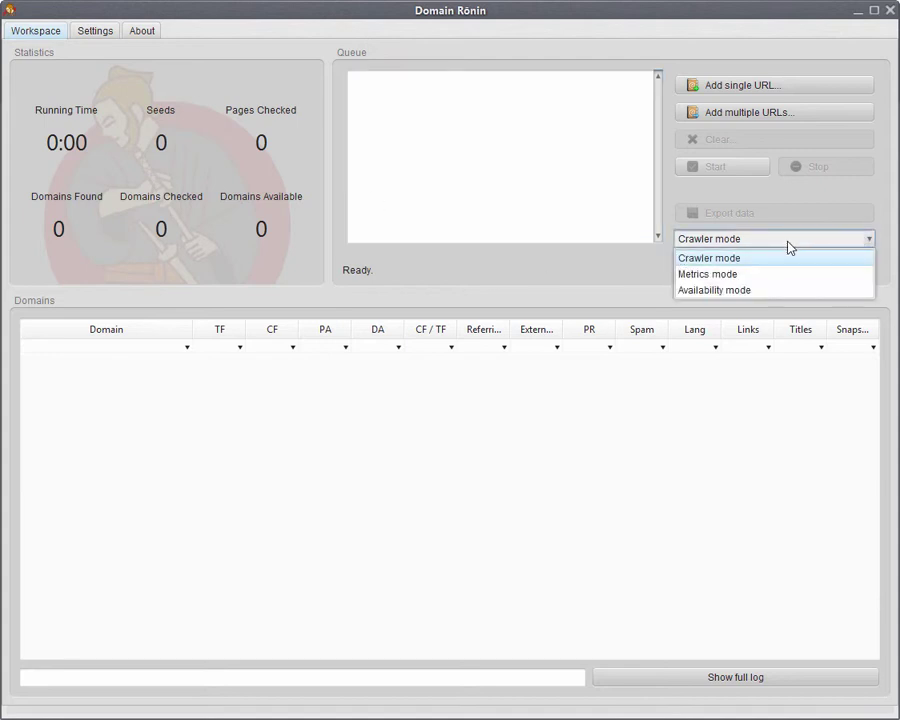
click(734, 276)
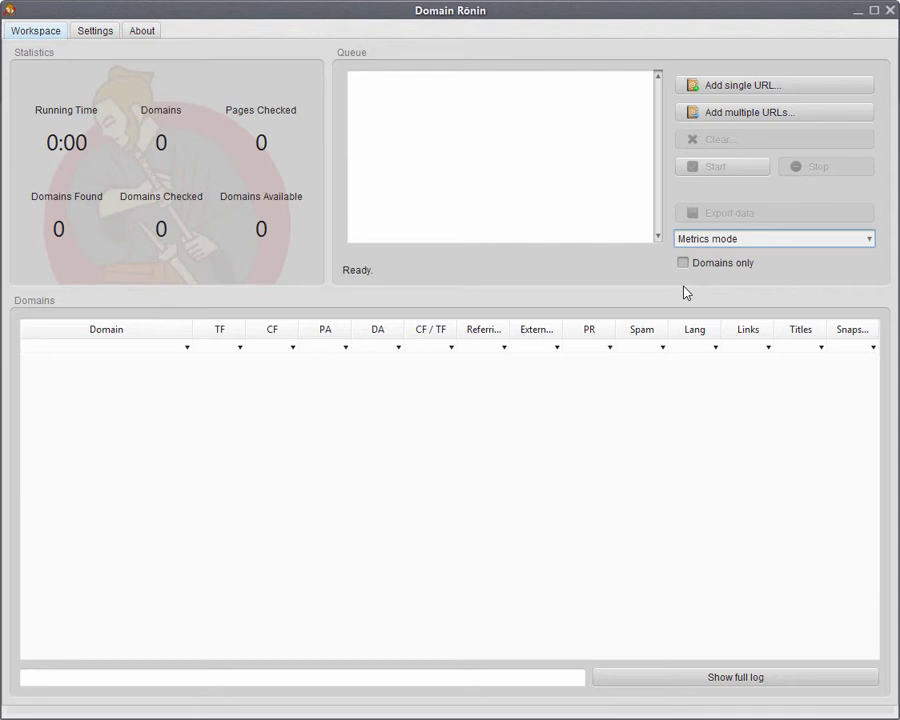
click(683, 263)
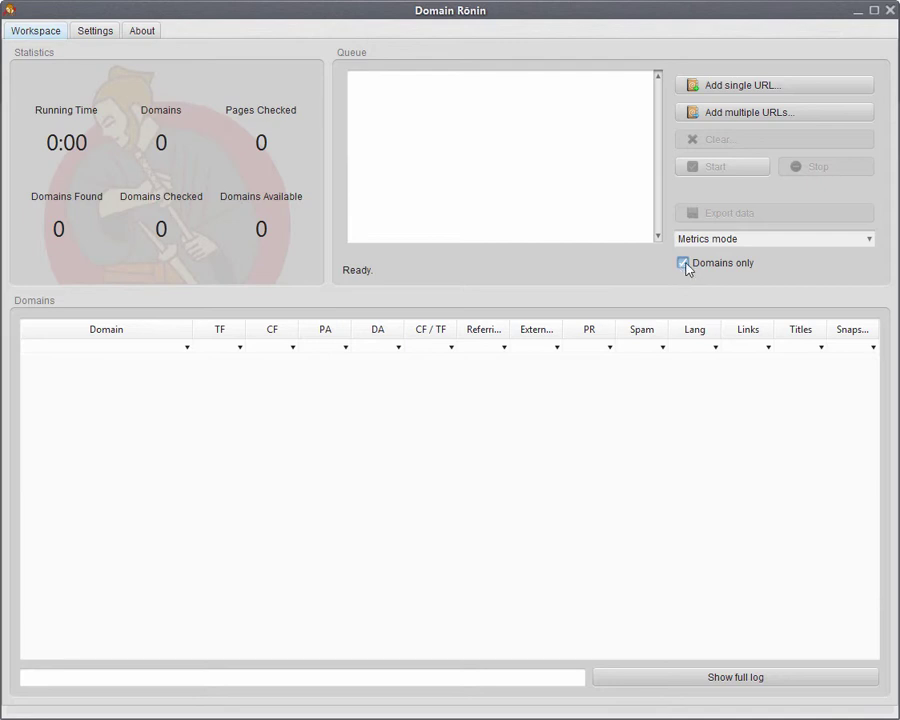
click(684, 263)
click(797, 87)
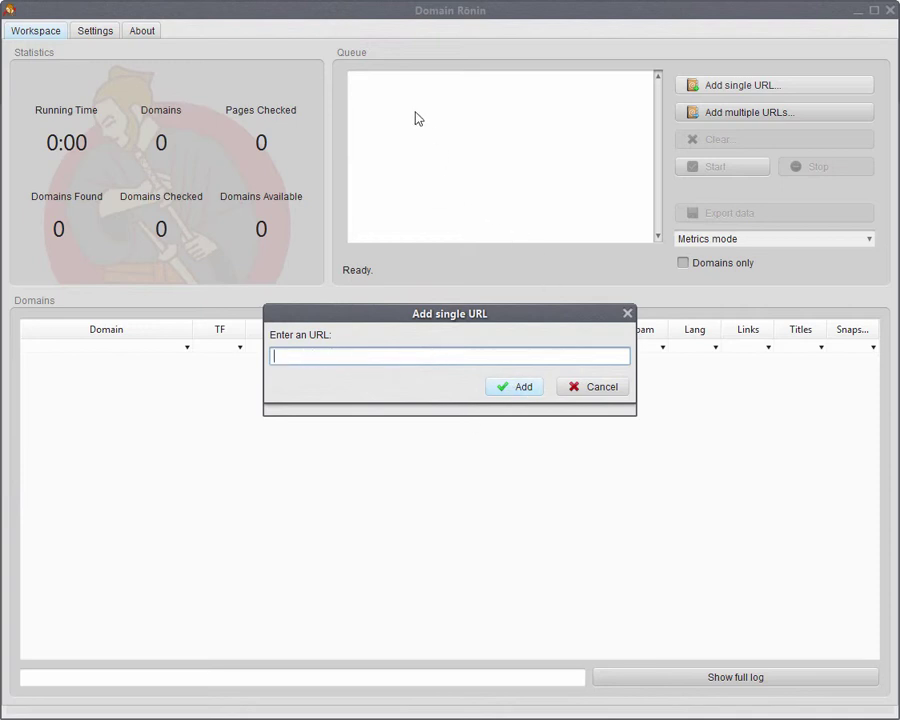
Step: Cancel the single-URL prompt and import 8999 URLs from MetricsMode10kTest.txt
click(594, 386)
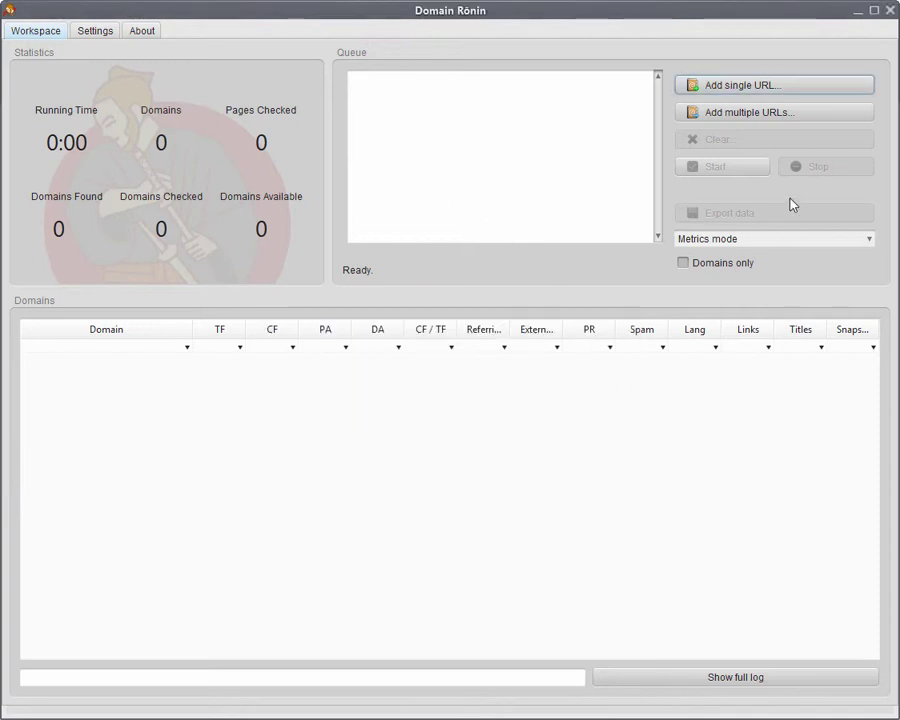
click(752, 118)
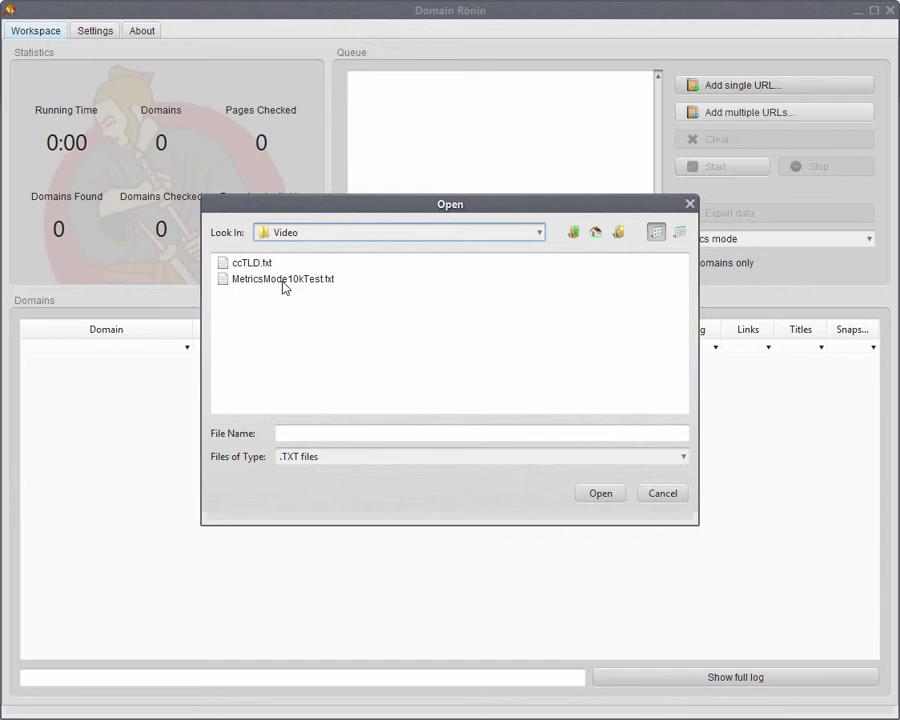
double_click(283, 286)
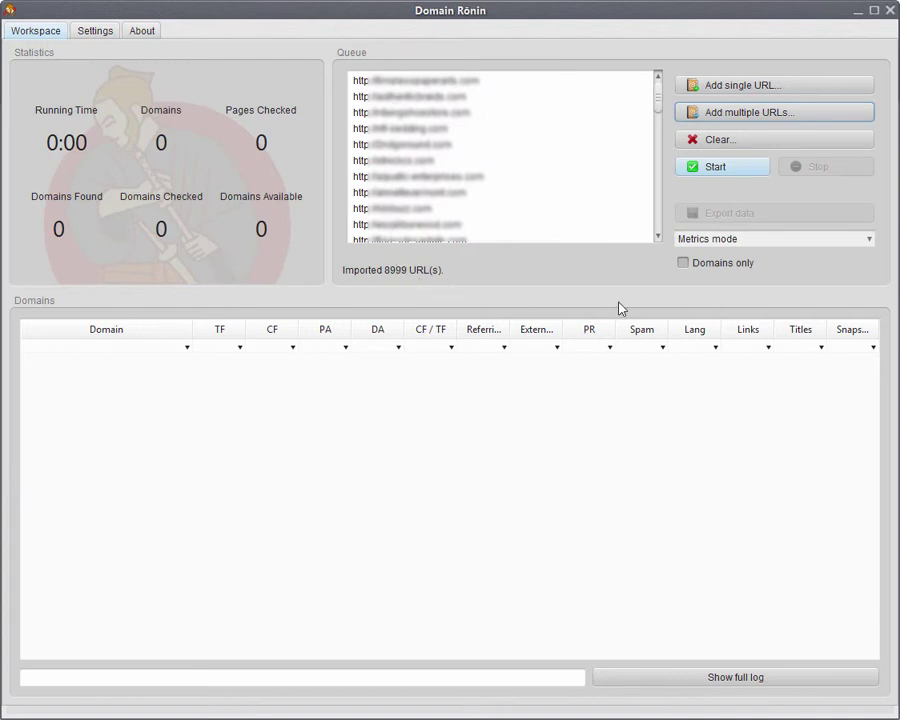
Step: Start the Metrics job on the 8,999 queued URLs
click(739, 172)
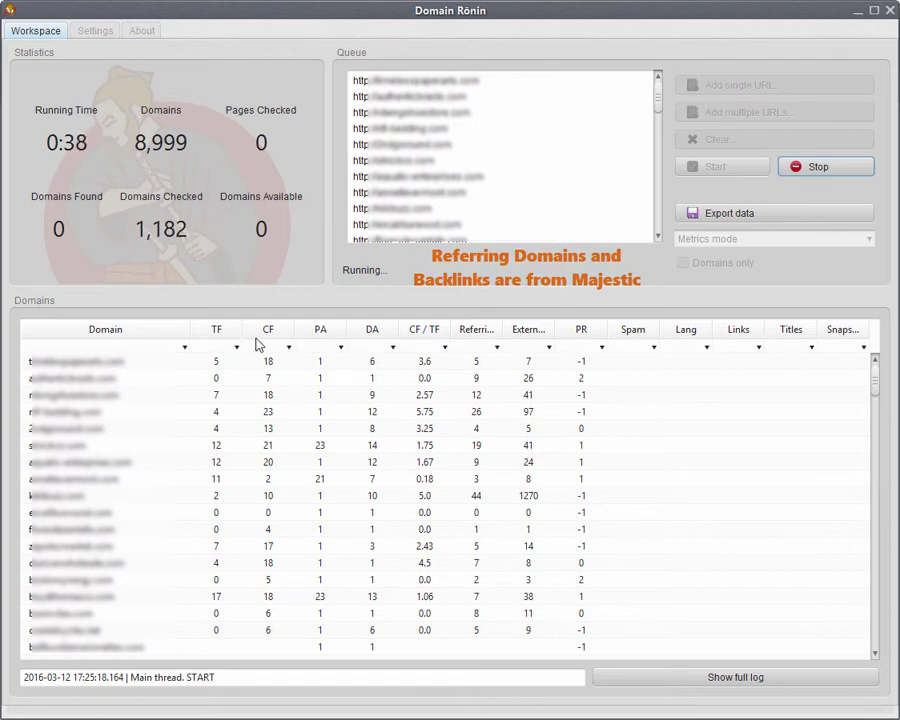
Step: Try sorting by TF, CF, PA, DA and CF/TF, ending with TF sorted highest first
click(215, 331)
click(215, 333)
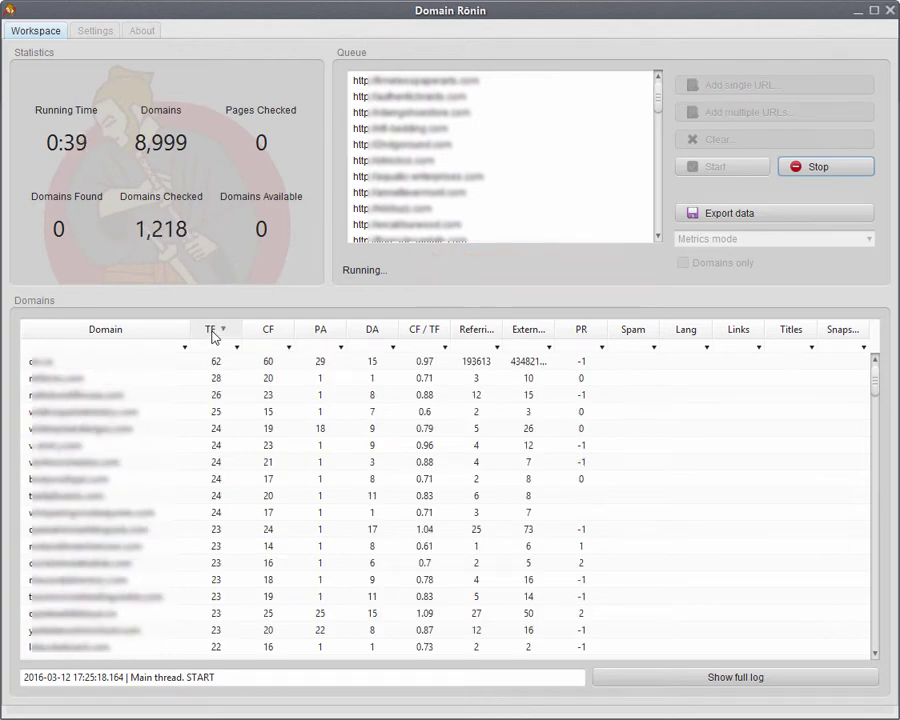
click(270, 335)
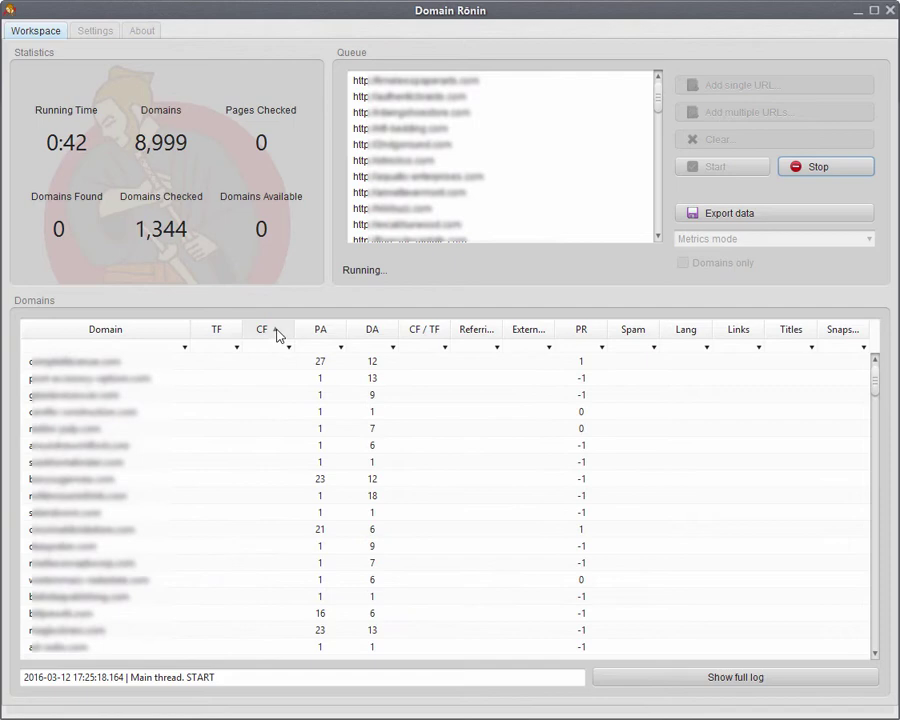
click(280, 335)
click(325, 335)
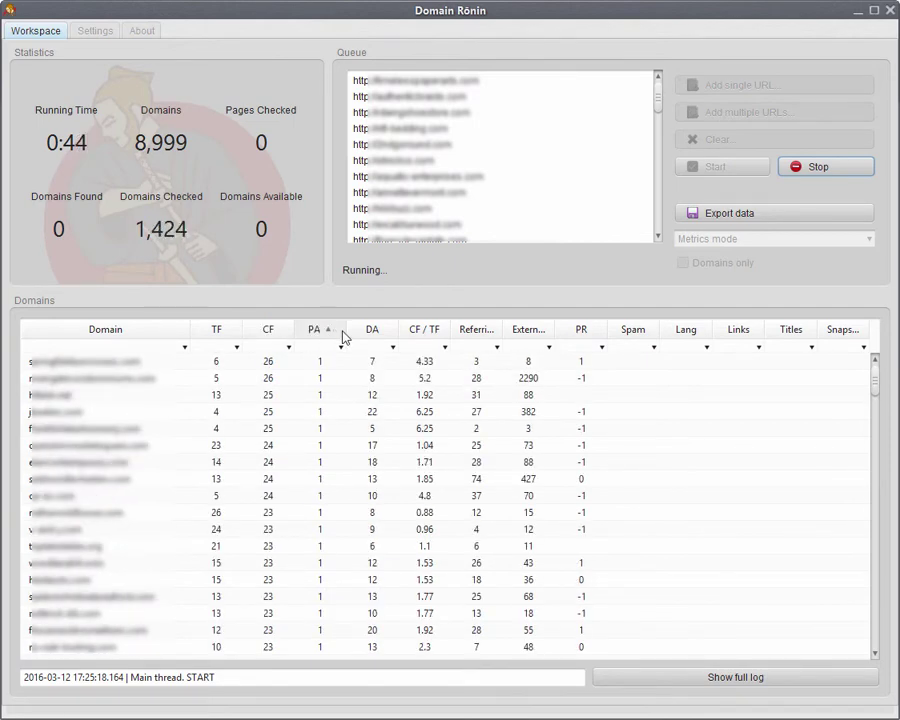
click(336, 333)
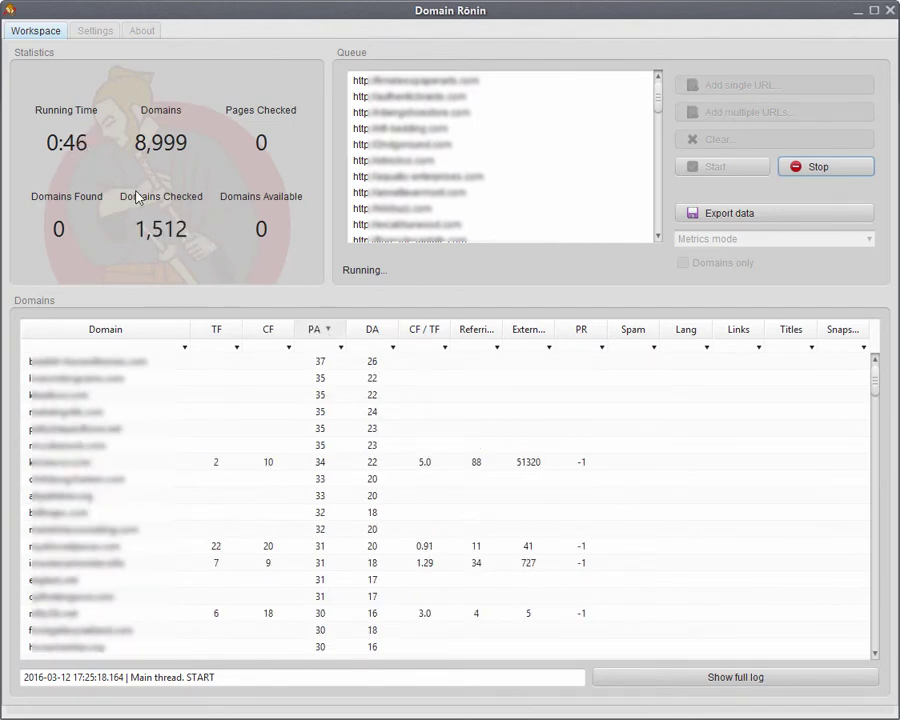
click(368, 331)
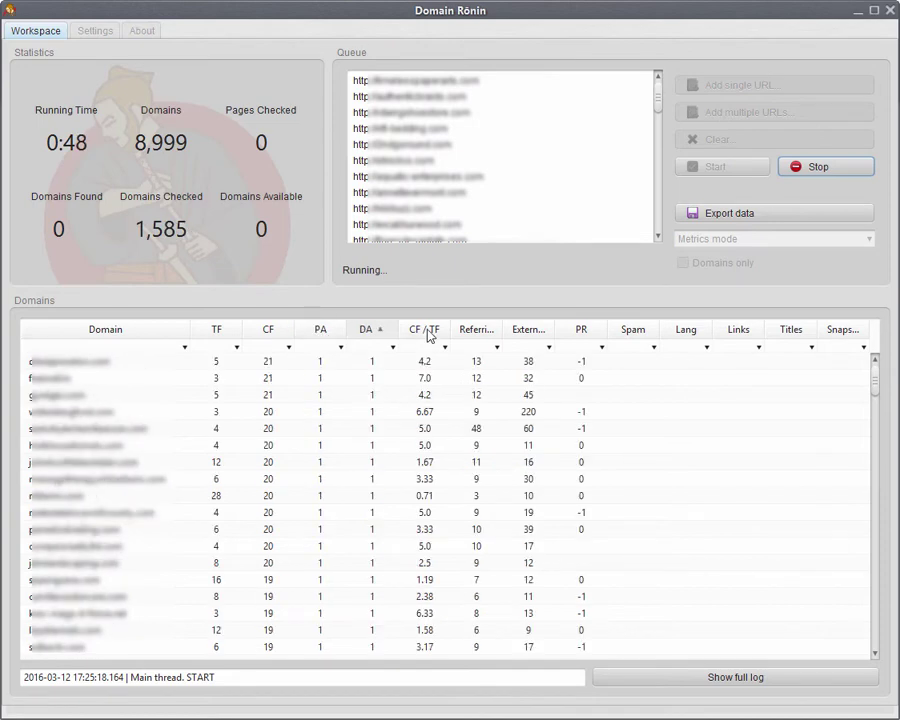
click(375, 333)
click(428, 330)
click(434, 333)
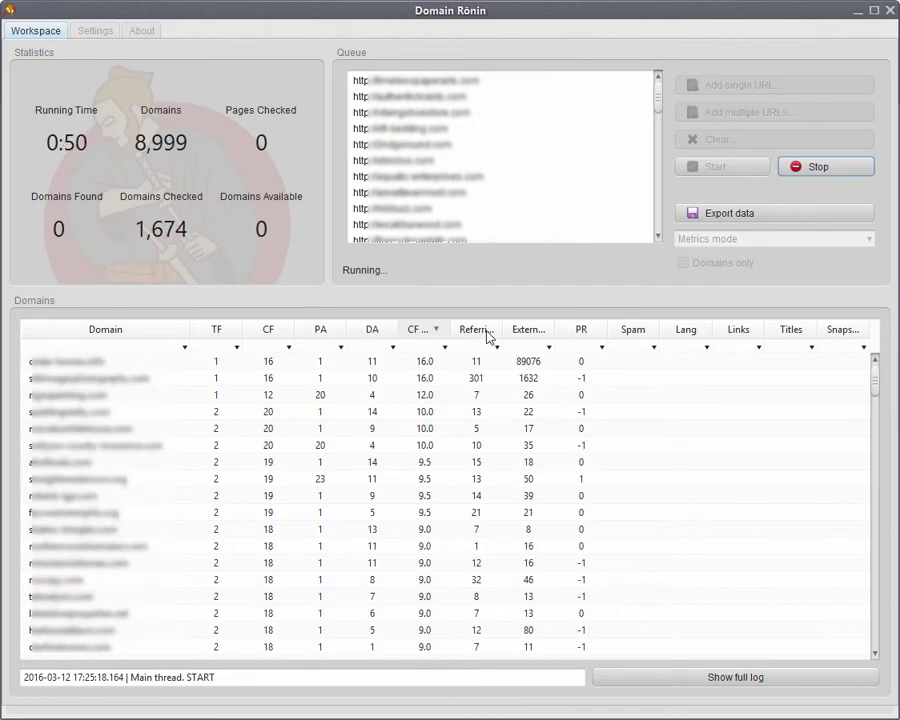
click(224, 332)
click(222, 333)
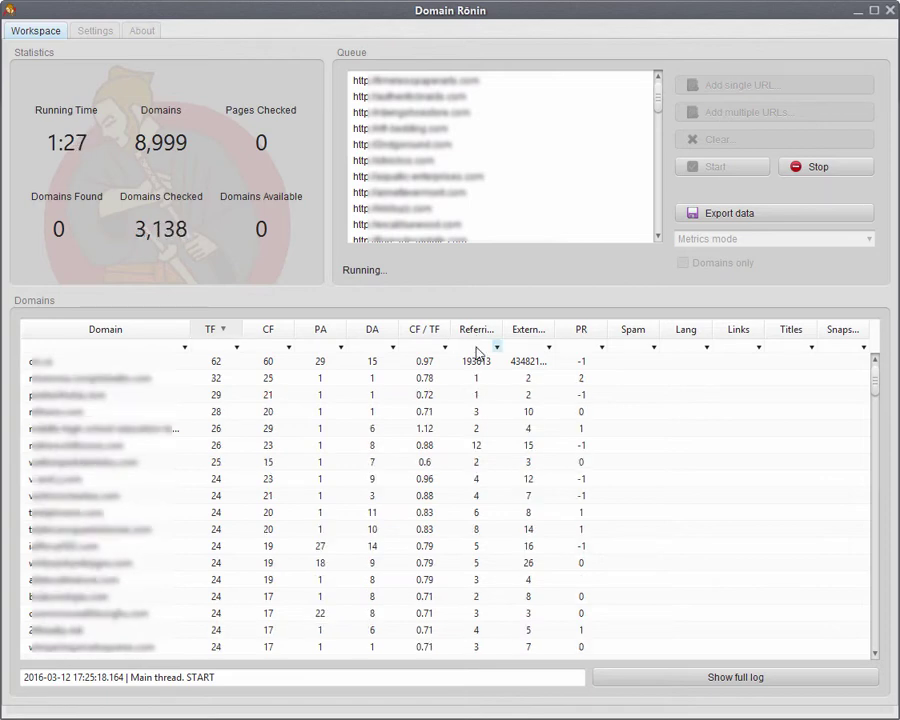
Step: Filter the results with >9 in Referring Domains and >8 in DA
text(>9)
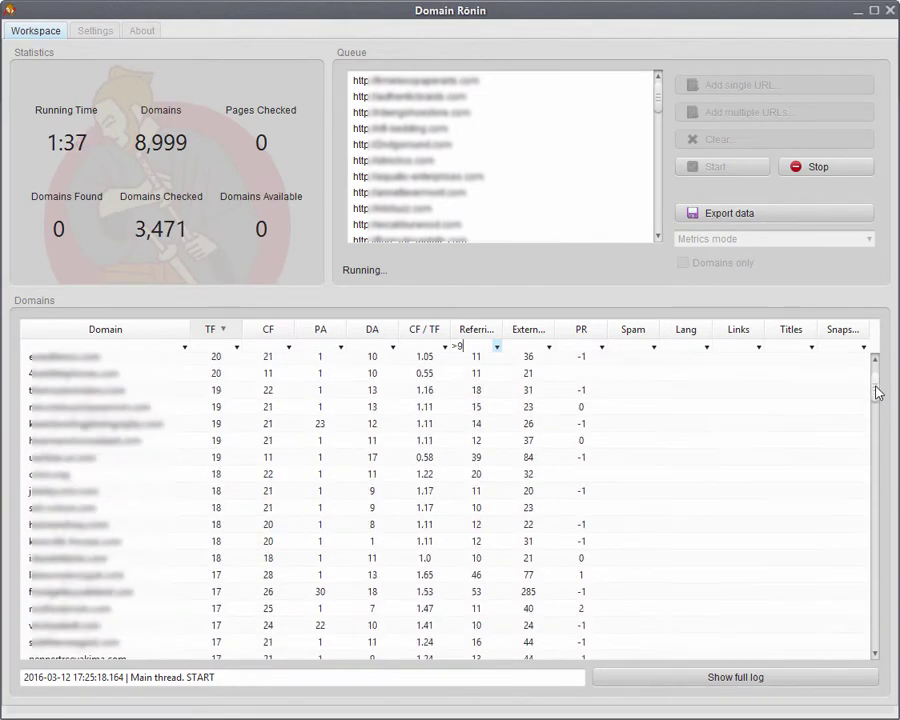
click(375, 346)
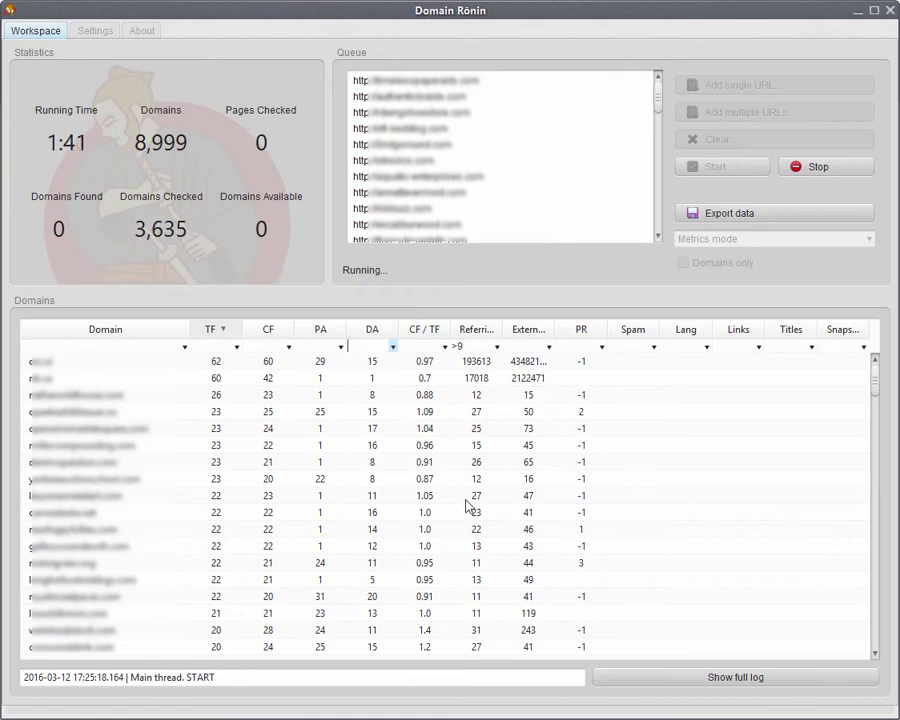
text(>)
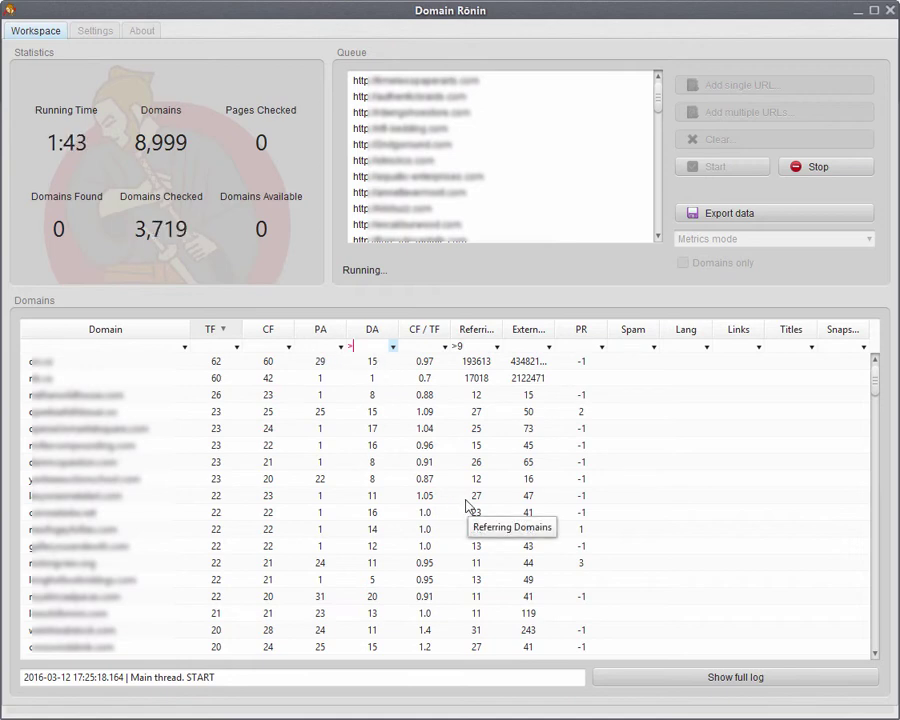
text(8)
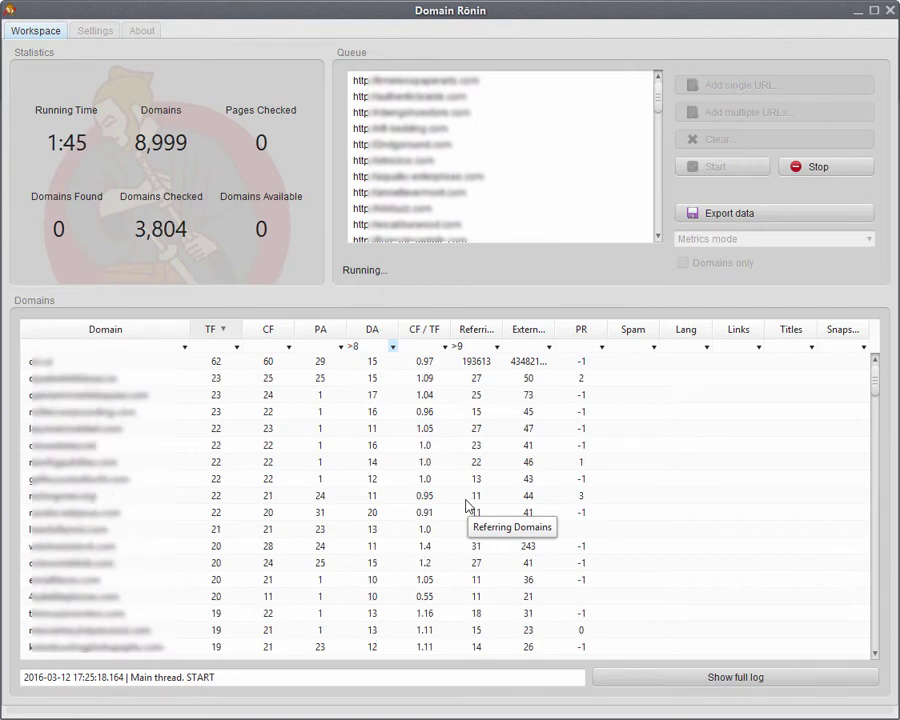
mouse_move(876, 388)
mouse_down()
mouse_move(876, 442)
mouse_move(876, 383)
mouse_up()
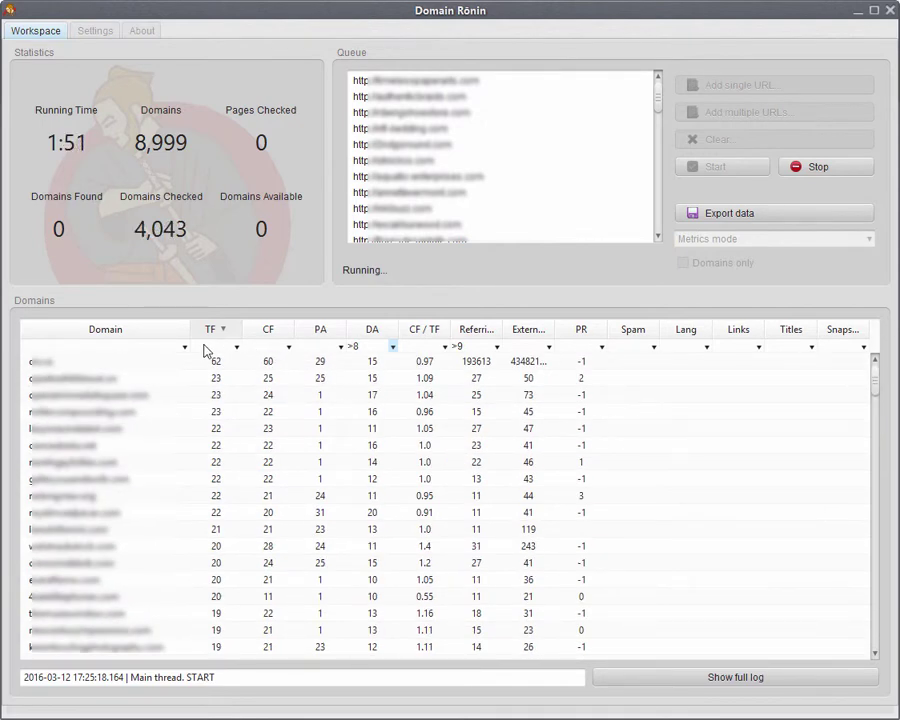